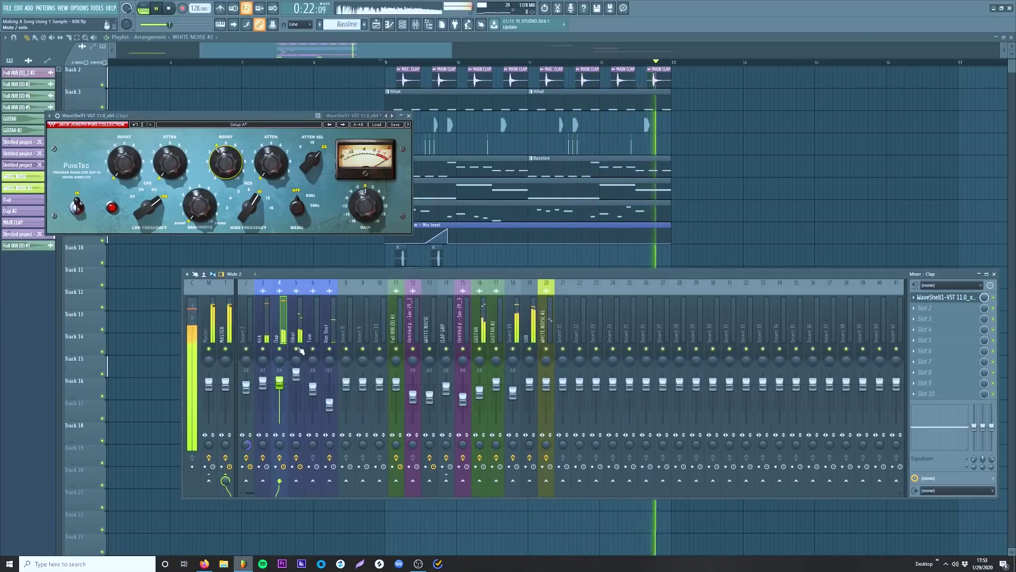
- Close the PuigTec equalizer on the clap channel and place another Hihat pattern on Track 3 from bar 11
{"action": "left_click", "coordinate": [408, 115]}
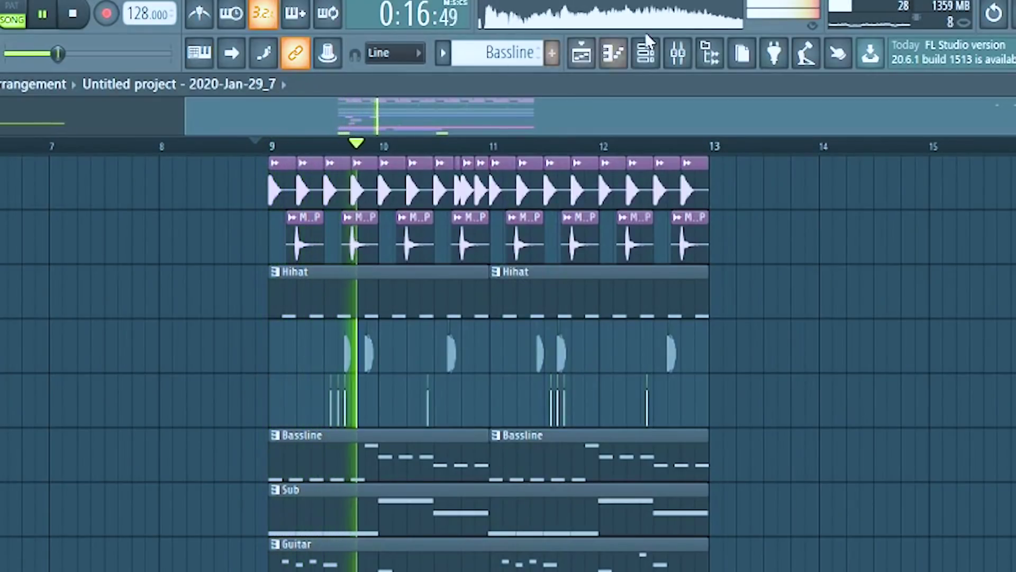
{"action": "scroll", "coordinate": [320, 148], "scroll_direction": "up", "scroll_amount": 5}
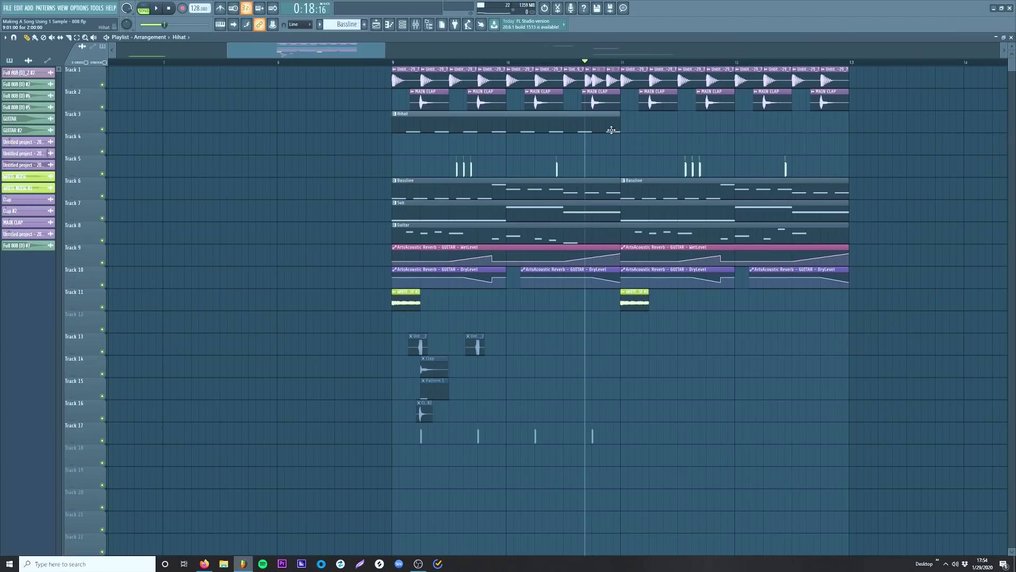
{"action": "left_click", "coordinate": [611, 130]}
{"action": "left_click", "coordinate": [630, 129]}
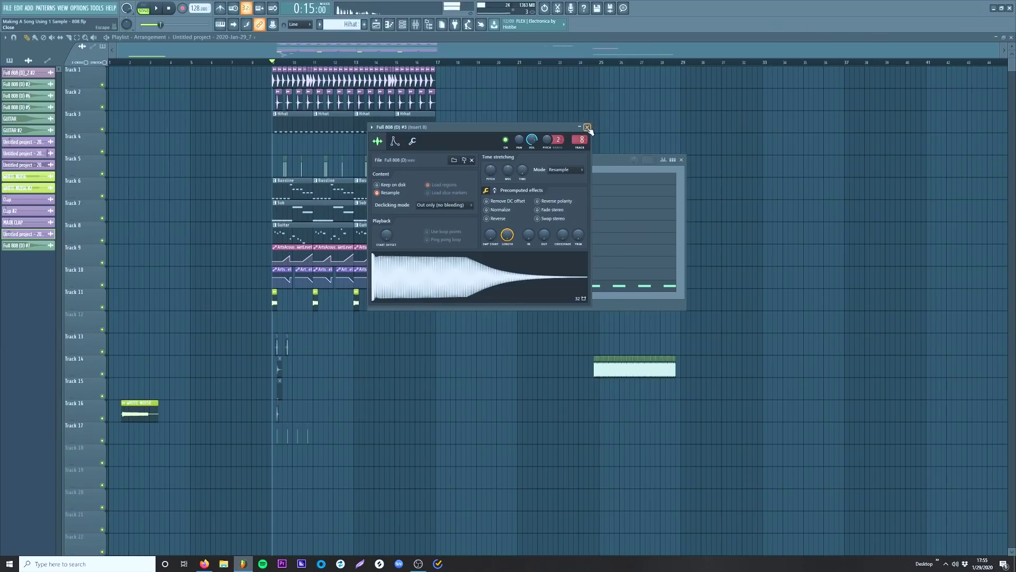
- Clone the Full 808 (D) #8 channel in the channel rack as the source for the pad
{"action": "left_click", "coordinate": [587, 128]}
{"action": "left_click", "coordinate": [449, 203]}
{"action": "right_click", "coordinate": [450, 206]}
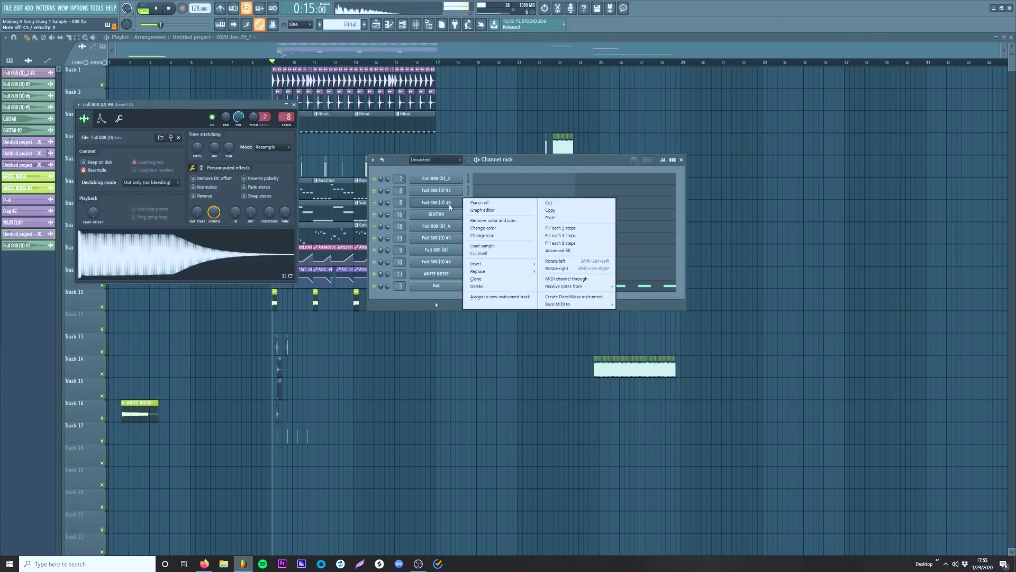
{"action": "left_click", "coordinate": [476, 279]}
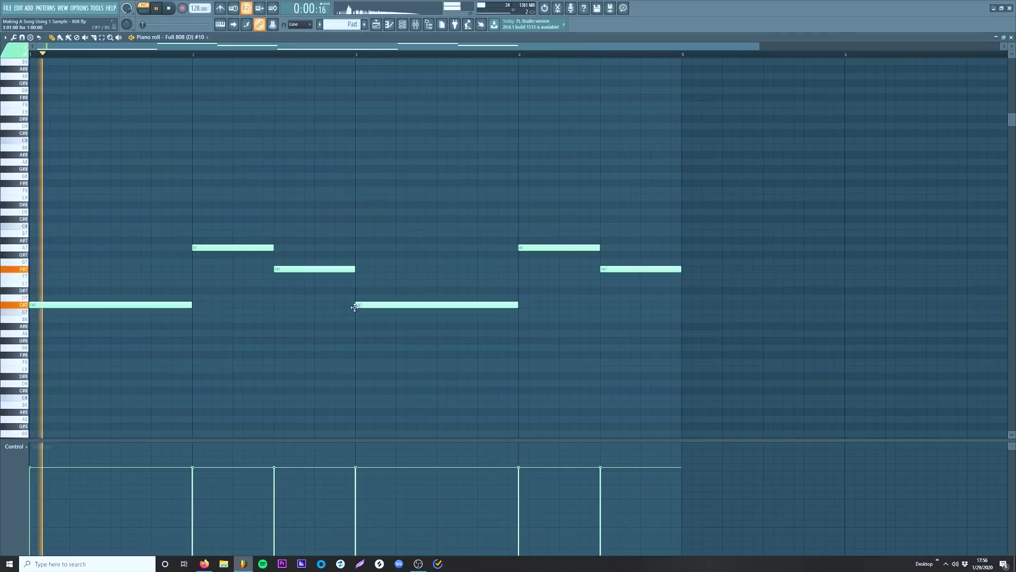
- Build the Pad pattern's chords by stacking notes above its bass notes, including a C#9 in the bar 4 chord
{"action": "left_click", "coordinate": [675, 359]}
{"action": "left_click_drag", "start_coordinate": [675, 359], "coordinate": [675, 183]}
{"action": "right_click", "coordinate": [711, 184]}
{"action": "left_click_drag", "start_coordinate": [646, 328], "coordinate": [29, 188]}
{"action": "key", "text": "space"}
{"action": "left_click_drag", "start_coordinate": [66, 305], "coordinate": [50, 198]}
{"action": "left_click_drag", "start_coordinate": [50, 198], "coordinate": [40, 168]}
{"action": "key", "text": "space"}
{"action": "left_click_drag", "start_coordinate": [198, 140], "coordinate": [217, 143]}
{"action": "key", "text": "space"}
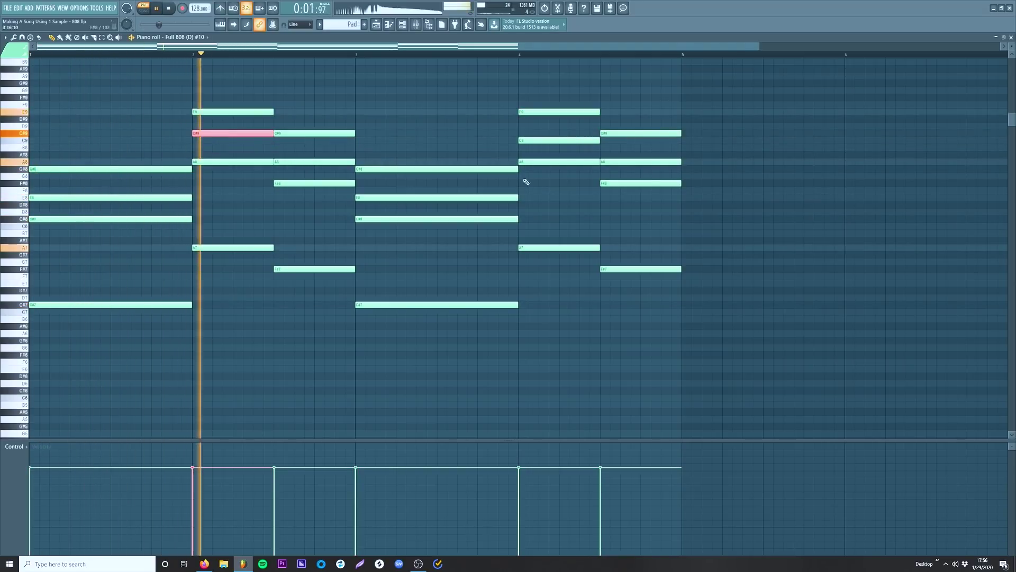
{"action": "left_click_drag", "start_coordinate": [553, 140], "coordinate": [552, 133]}
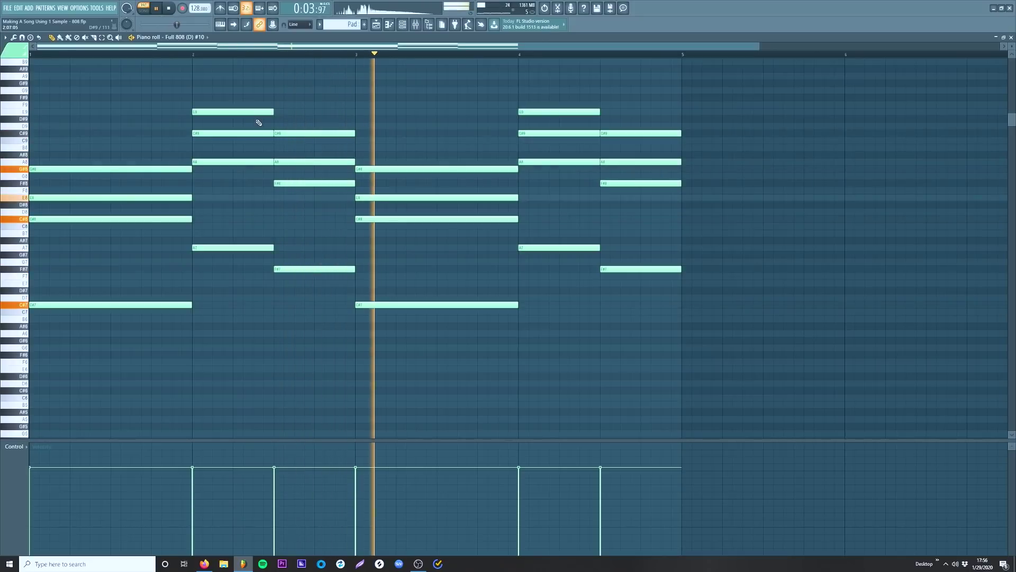
- Transpose all the pad chords down one octave, play them back and return to the playlist
{"action": "key", "text": "space"}
{"action": "key", "text": "ctrl+Down"}
{"action": "key", "text": "space"}
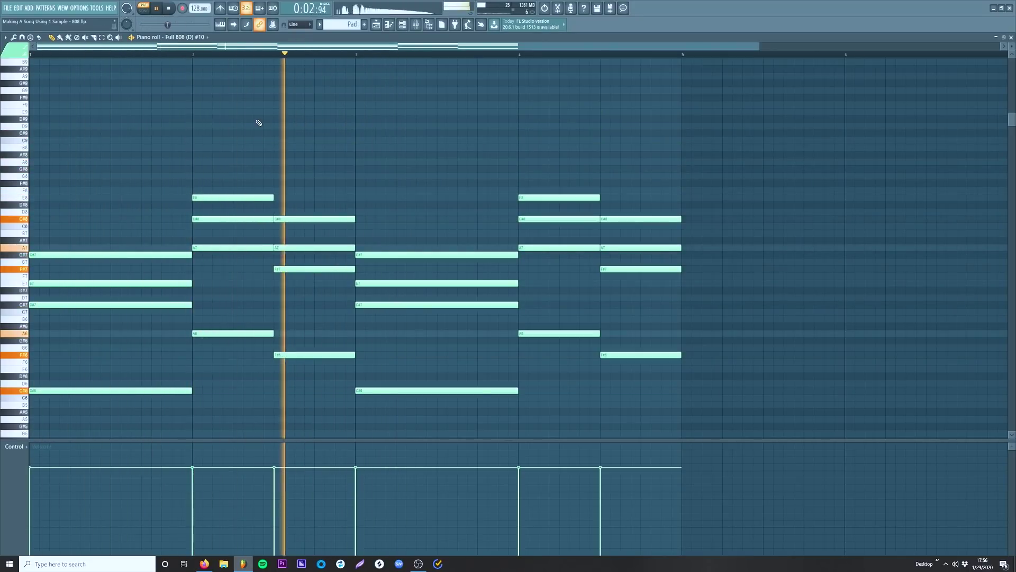
{"action": "key", "text": "F5"}
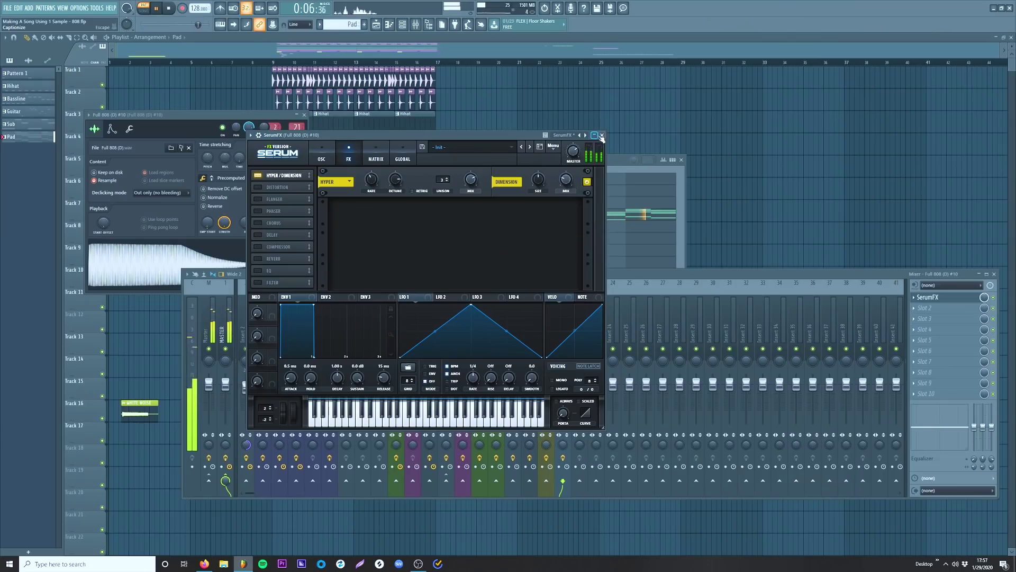
- Set the high cut slope to 24 dB/oct in the pad's Pro-Q 3, and put away its SerumFX, equalizer and RC-20 Retro Color windows
{"action": "left_click", "coordinate": [602, 136]}
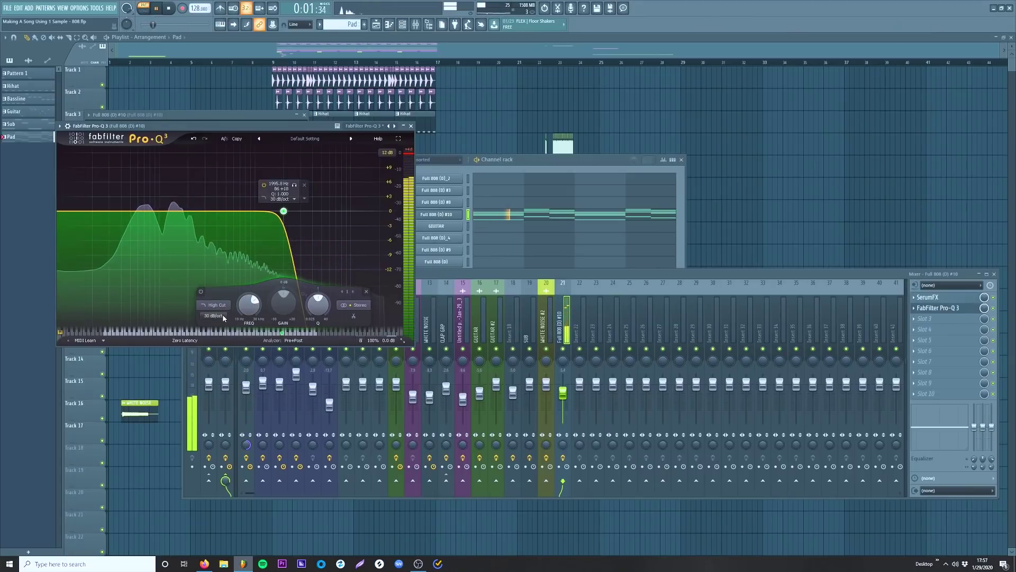
{"action": "scroll", "coordinate": [224, 318], "scroll_direction": "down", "scroll_amount": 1}
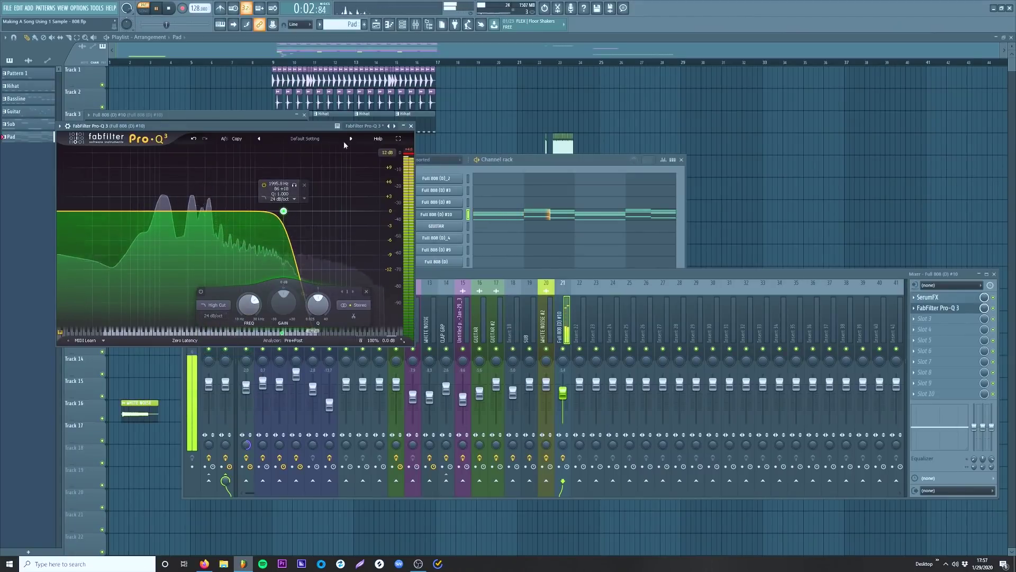
{"action": "left_click", "coordinate": [411, 125]}
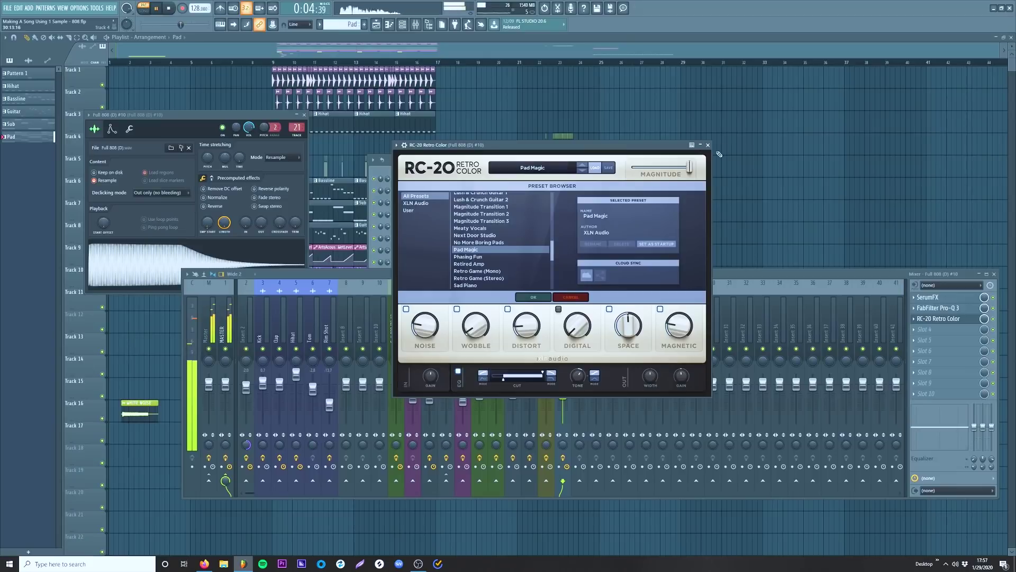
{"action": "left_click", "coordinate": [700, 145]}
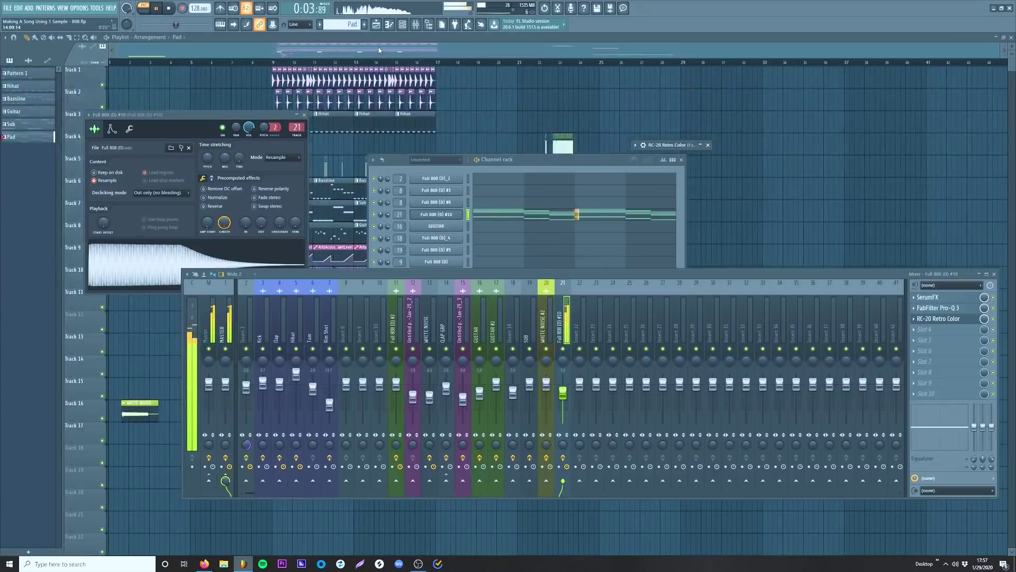
{"action": "key", "text": "F12"}
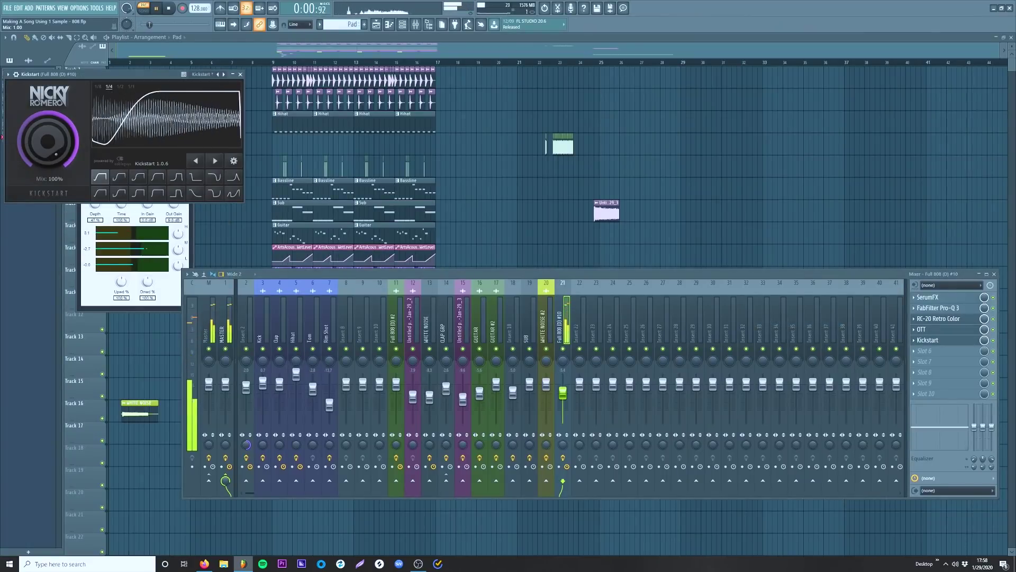
- Close the Kickstart window and insert an empty playlist track directly above the Bassline track
{"action": "left_click", "coordinate": [240, 74]}
{"action": "key", "text": "F12"}
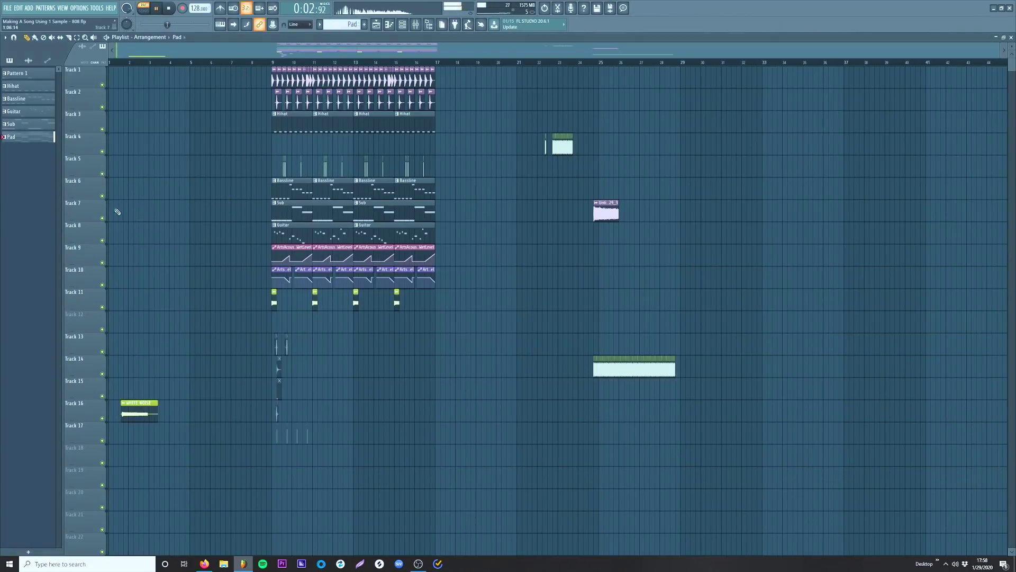
{"action": "right_click", "coordinate": [86, 184]}
{"action": "left_click", "coordinate": [103, 324]}
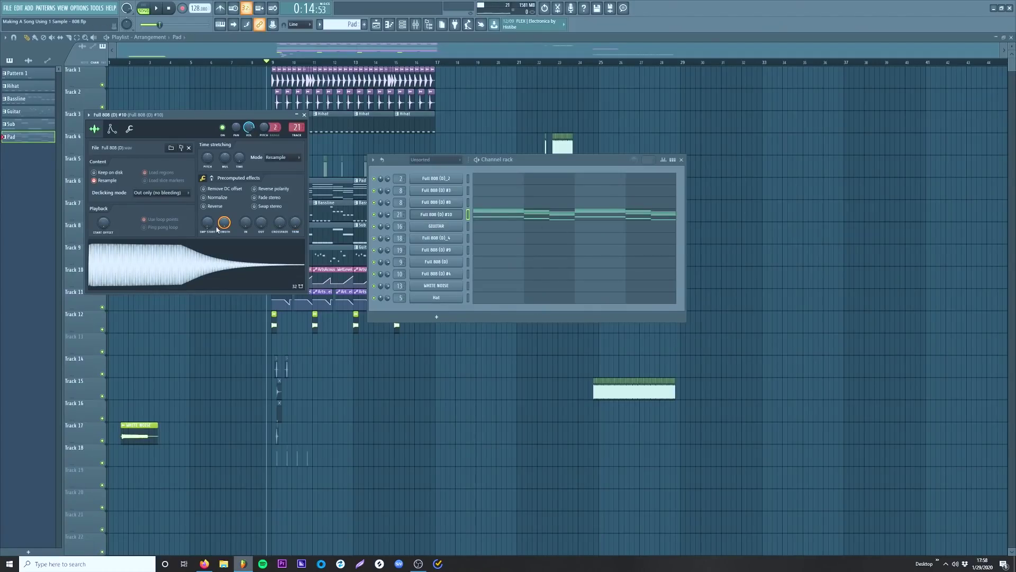
- Shorten the sample length in the pad's sampler, show the mixer and close the MetaFlanger window
{"action": "left_click_drag", "start_coordinate": [217, 236], "coordinate": [217, 264]}
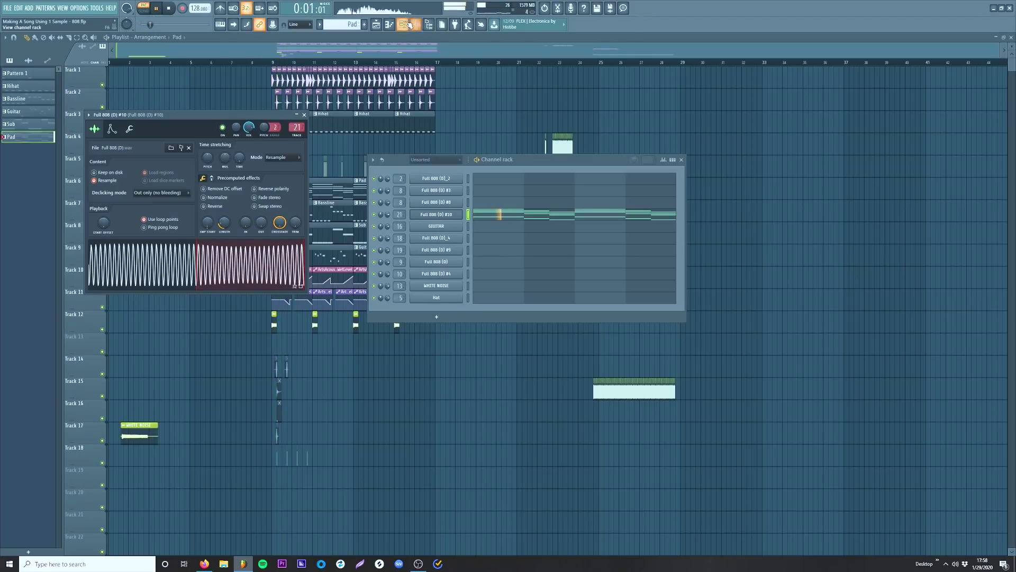
{"action": "left_click", "coordinate": [416, 25]}
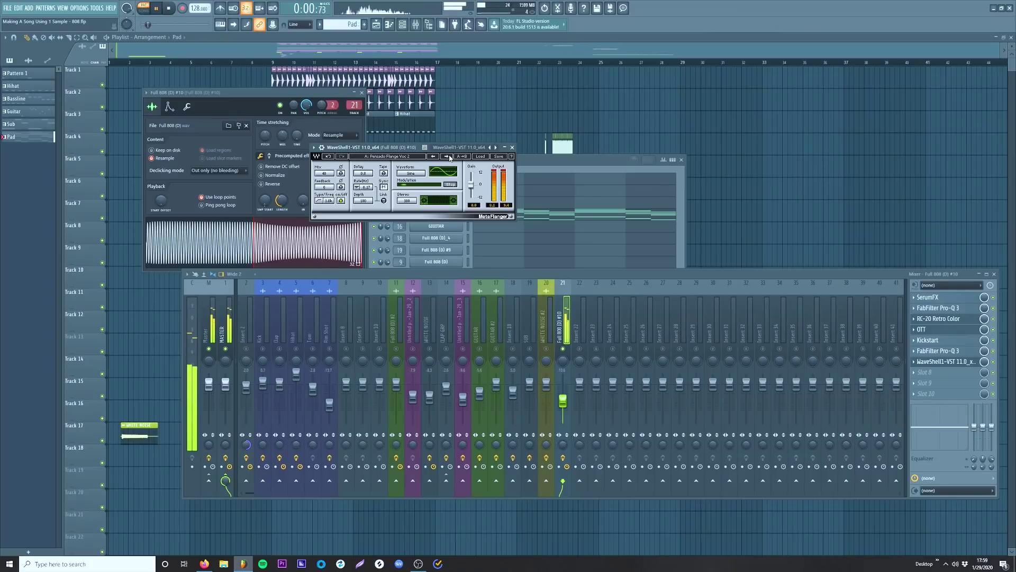
{"action": "left_click", "coordinate": [512, 148]}
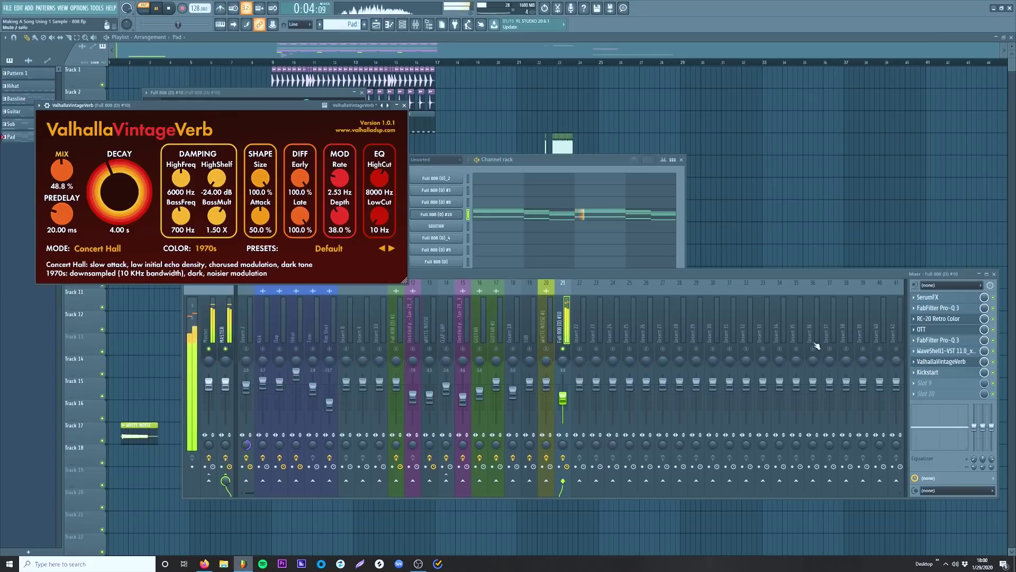
{"action": "left_click", "coordinate": [210, 269]}
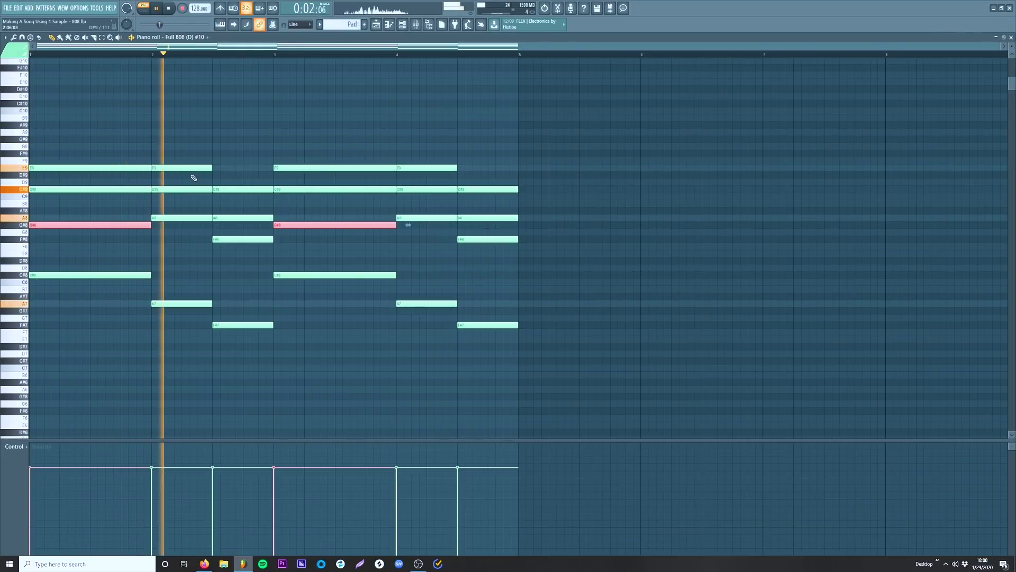
- Raise the A8 note of the bar 2 pad chord by one octave to A9 and leave the piano roll
{"action": "left_click", "coordinate": [195, 166]}
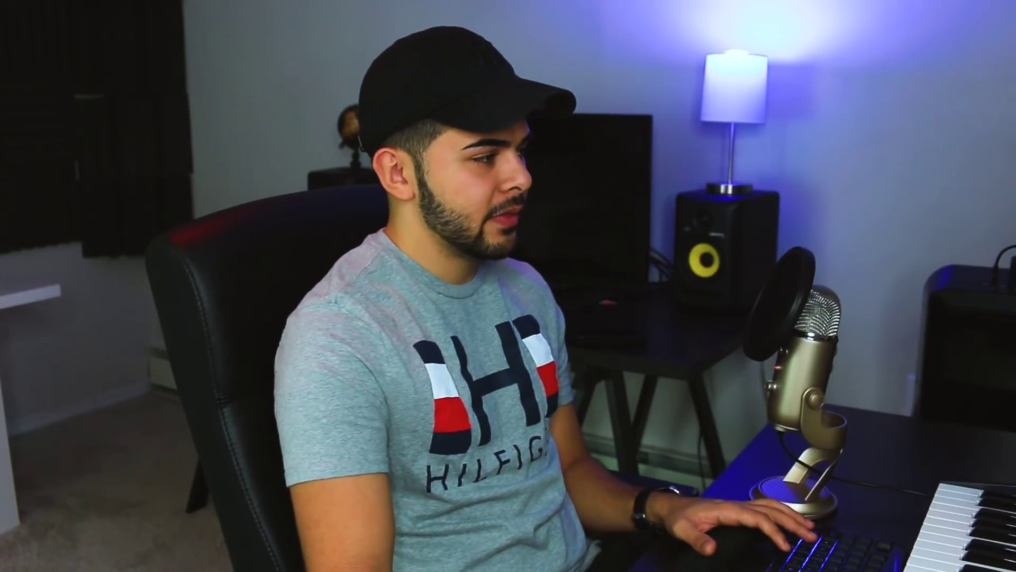
{"action": "left_click_drag", "start_coordinate": [170, 137], "coordinate": [249, 348]}
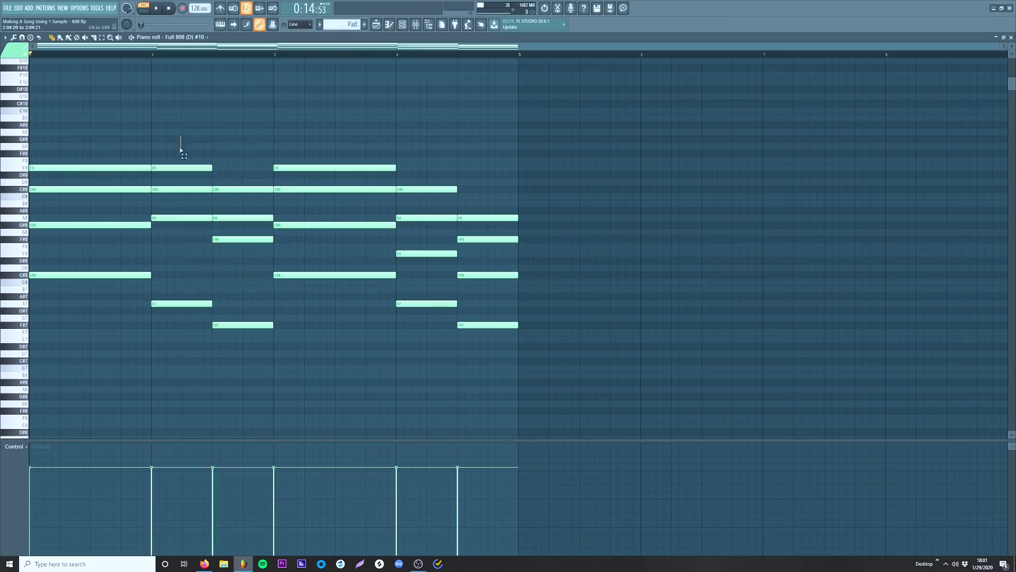
{"action": "left_click_drag", "start_coordinate": [180, 150], "coordinate": [254, 339]}
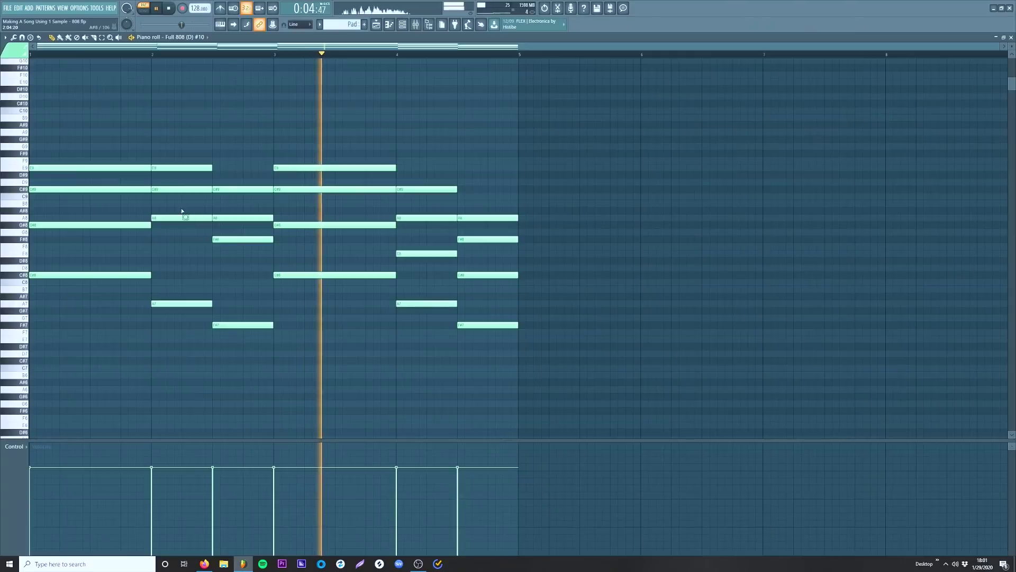
{"action": "left_click", "coordinate": [181, 217]}
{"action": "key", "text": "ctrl+Up"}
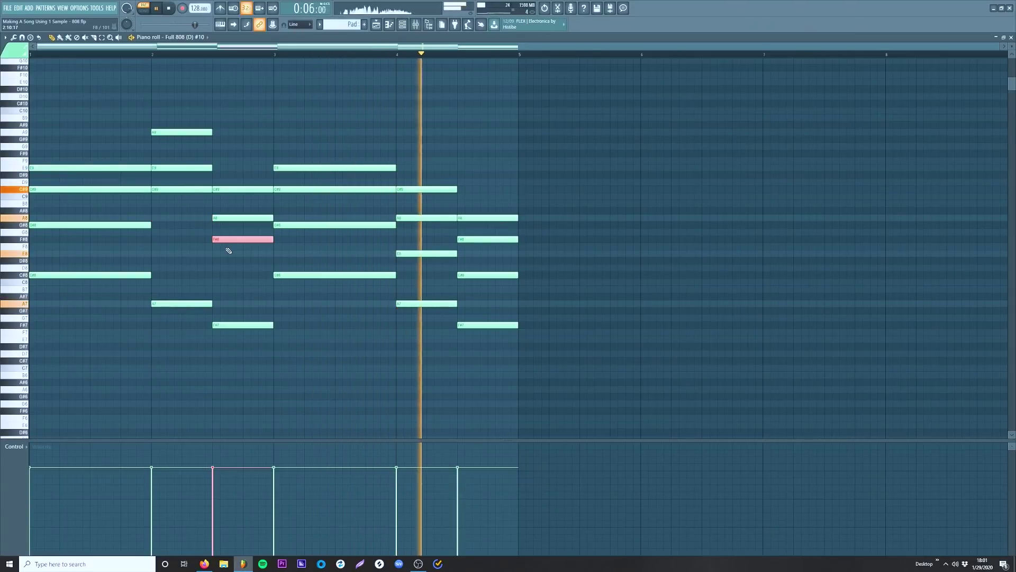
{"action": "left_click", "coordinate": [134, 55]}
{"action": "key", "text": "F7"}
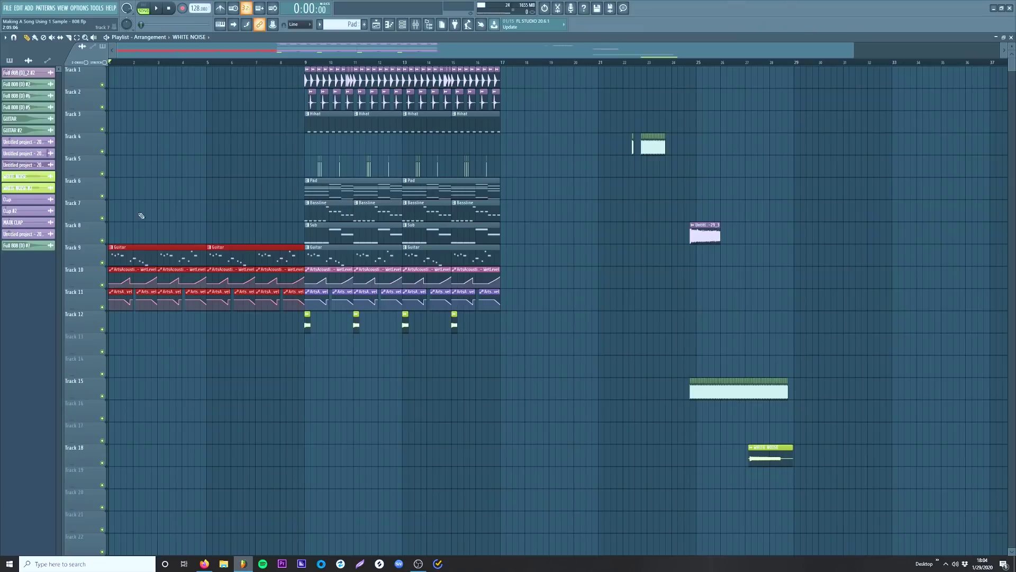
- Rename the Guitar pattern as Drop Lead and adjust the filter 1 frequency in the guitar's FabFilter Simplon
{"action": "key", "text": "F2"}
{"action": "type", "text": "Drop Lead"}
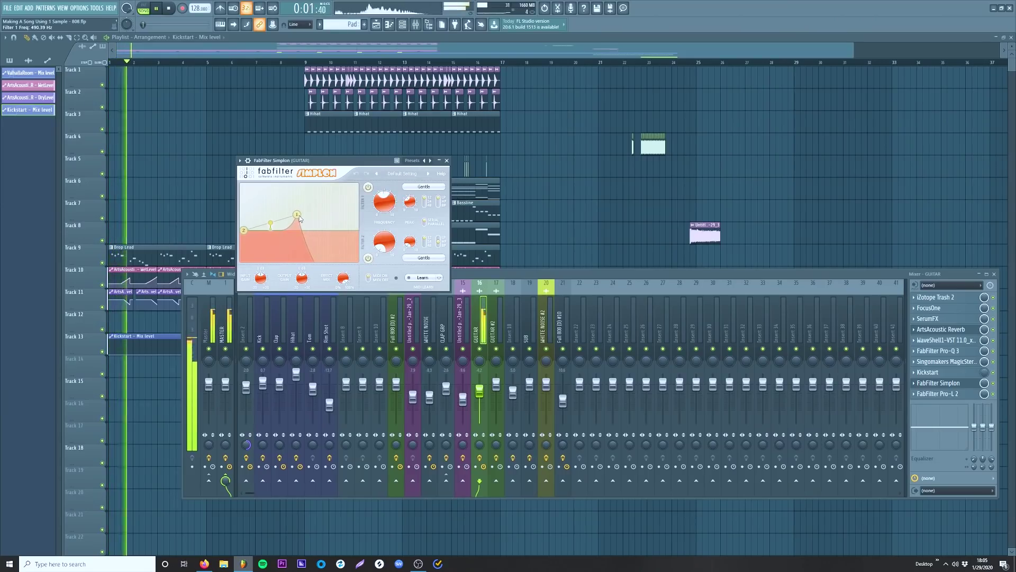
{"action": "left_click_drag", "start_coordinate": [305, 222], "coordinate": [302, 220]}
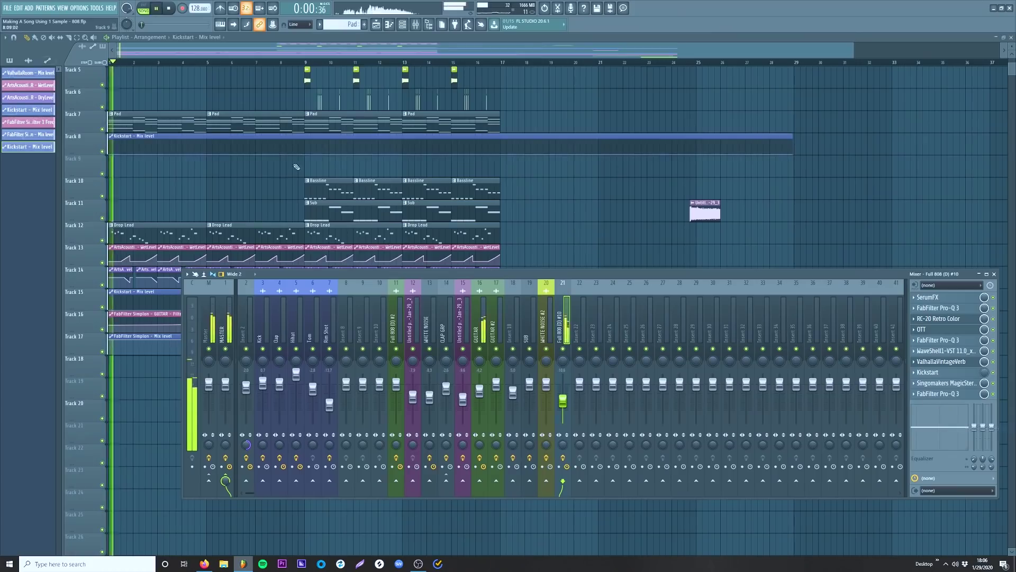
- Raise the pad's Kickstart mix automation only between bars 9 and 17, and move the last short Pad clip against the previous one
{"action": "right_click", "coordinate": [305, 153]}
{"action": "right_click", "coordinate": [304, 150]}
{"action": "left_click_drag", "start_coordinate": [305, 150], "coordinate": [305, 142]}
{"action": "right_click", "coordinate": [500, 143]}
{"action": "right_click", "coordinate": [500, 141]}
{"action": "left_click_drag", "start_coordinate": [500, 142], "coordinate": [497, 169]}
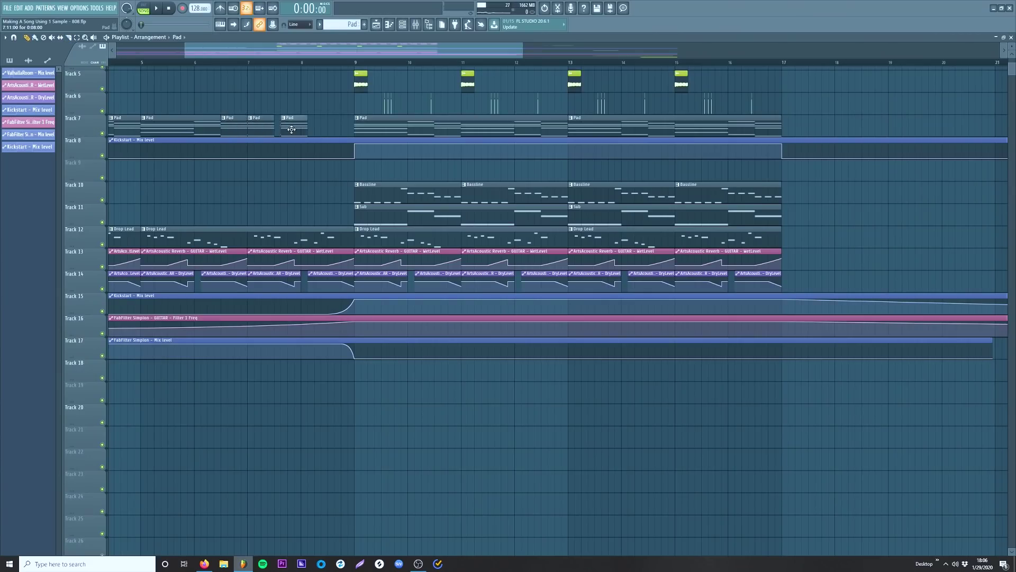
{"action": "left_click_drag", "start_coordinate": [291, 130], "coordinate": [281, 130]}
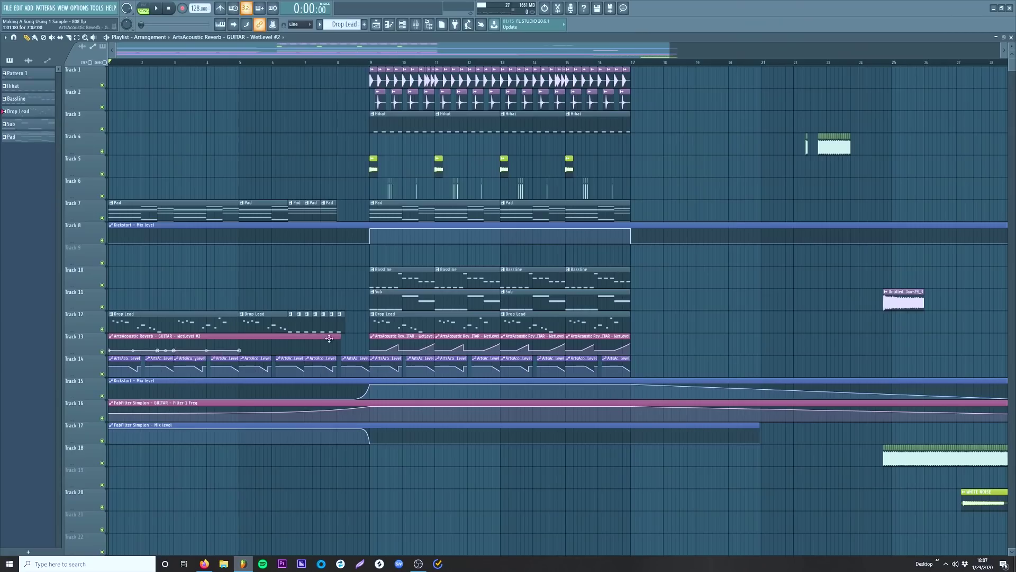
- Delete extra points from the guitar reverb WetLevel #2 automation, move its end point to about bar 6.5 and add one near bar 8
{"action": "right_click", "coordinate": [157, 350]}
{"action": "left_click", "coordinate": [173, 363]}
{"action": "right_click", "coordinate": [174, 350]}
{"action": "left_click", "coordinate": [189, 363]}
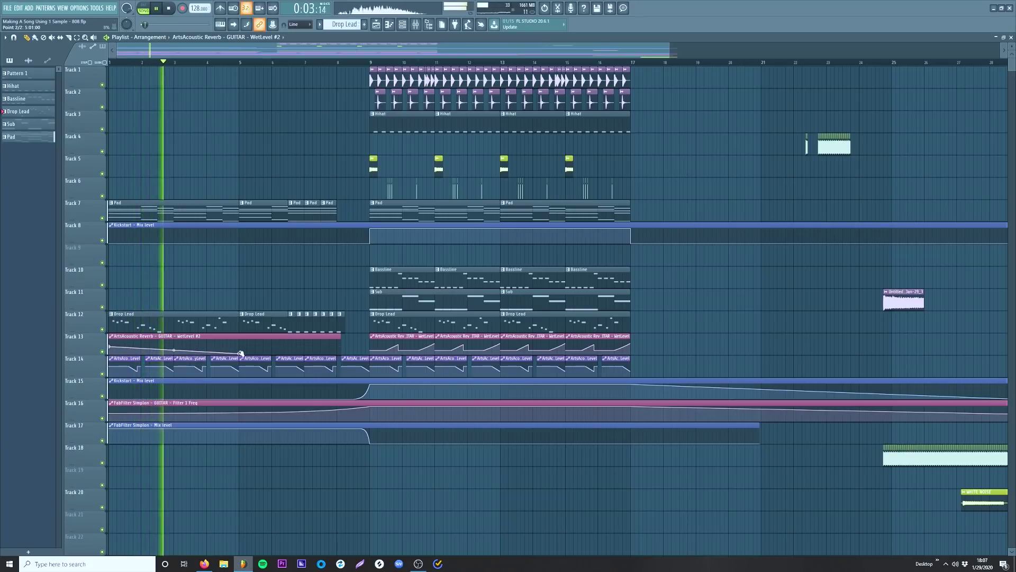
{"action": "left_click_drag", "start_coordinate": [239, 352], "coordinate": [288, 351]}
{"action": "right_click", "coordinate": [336, 344]}
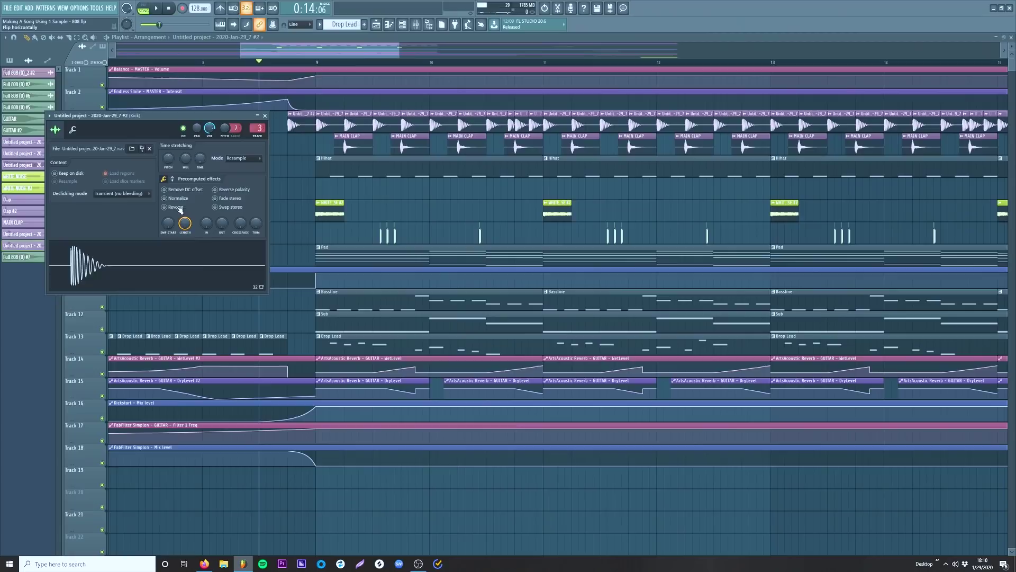
- Place the reversed kick clip on Track 3 from about bar 8.5 so it leads into bar 9
{"action": "left_click_drag", "start_coordinate": [288, 123], "coordinate": [215, 126]}
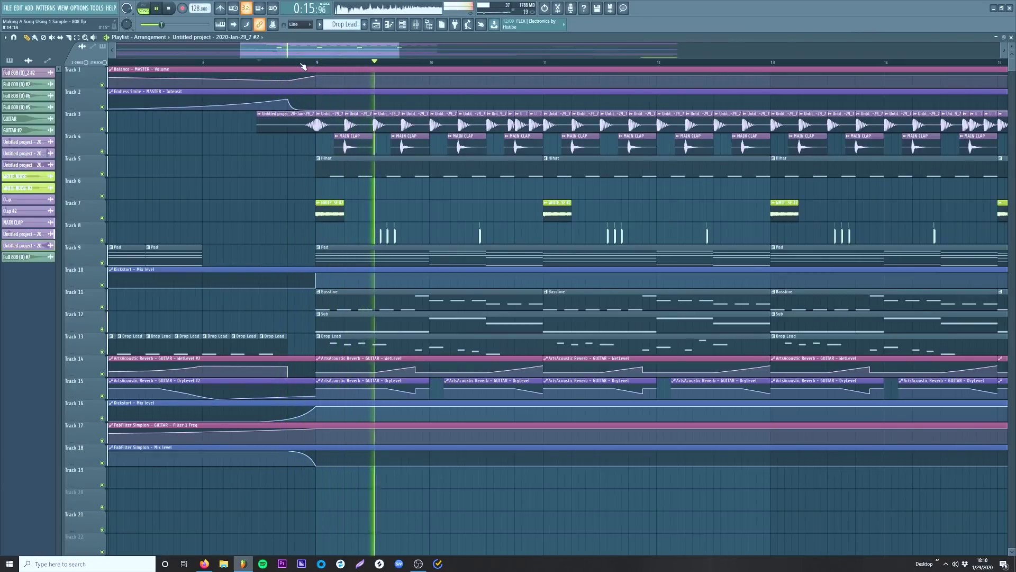
{"action": "scroll", "coordinate": [303, 66], "scroll_direction": "up", "scroll_amount": 5}
{"action": "left_click", "coordinate": [297, 130]}
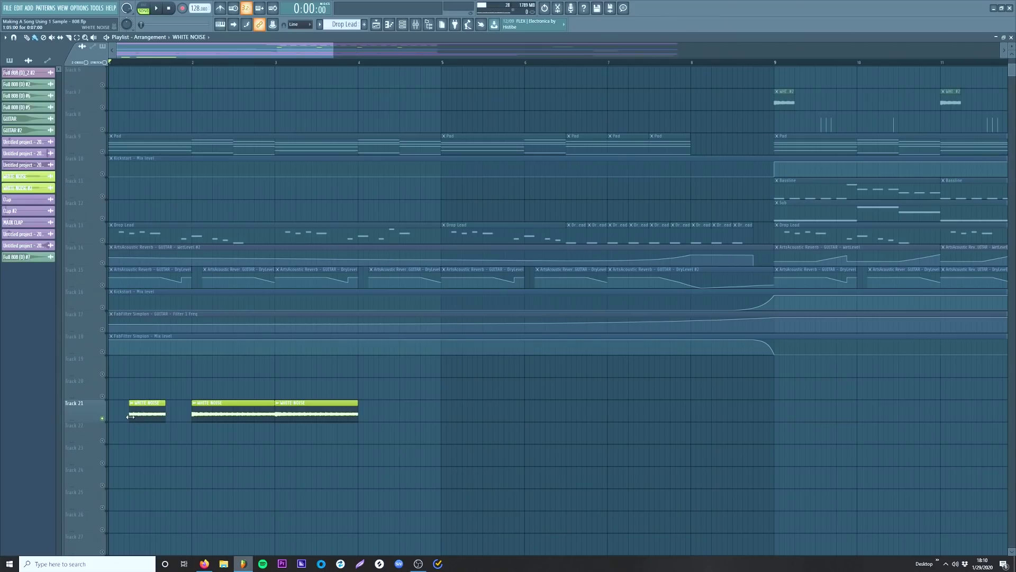
- Delete the two longer WHITE NOISE clips on Track 21
{"action": "right_click", "coordinate": [233, 416]}
{"action": "right_click", "coordinate": [317, 416]}
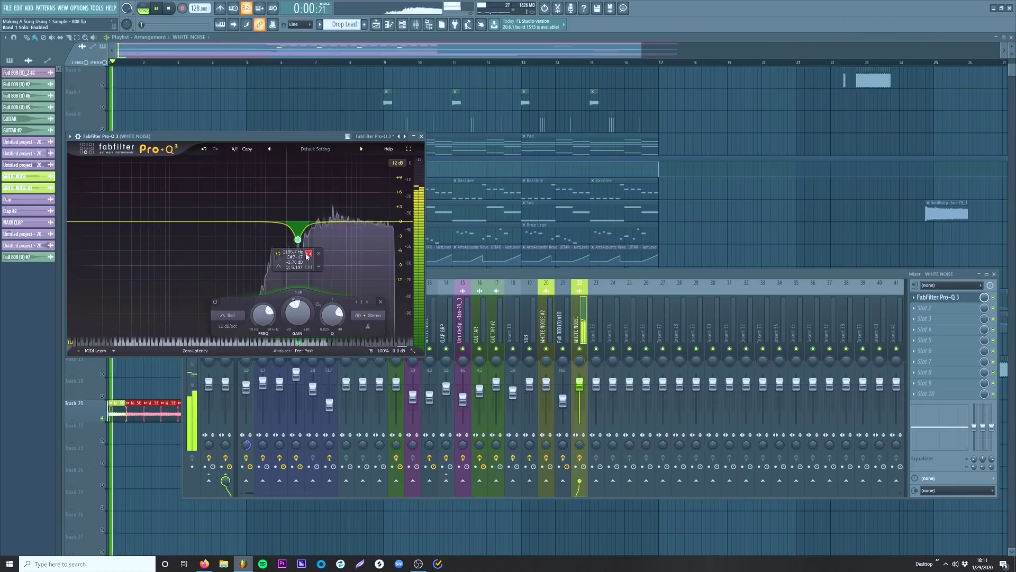
- Adjust the bell band in the white noise channel's FabFilter Pro-Q 3
{"action": "left_click_drag", "start_coordinate": [299, 315], "coordinate": [299, 319]}
{"action": "left_click_drag", "start_coordinate": [325, 230], "coordinate": [317, 242]}
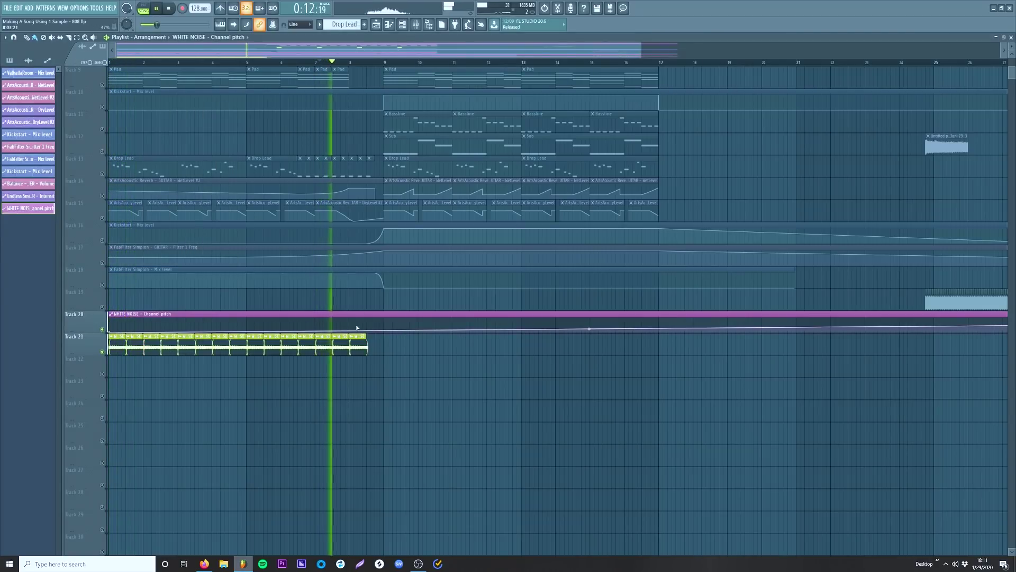
- Raise the WHITE NOISE channel pitch automation near bar 8.5 and adjust the white noise Endless Smile intensity automation around bar 7
{"action": "left_click_drag", "start_coordinate": [368, 327], "coordinate": [367, 315]}
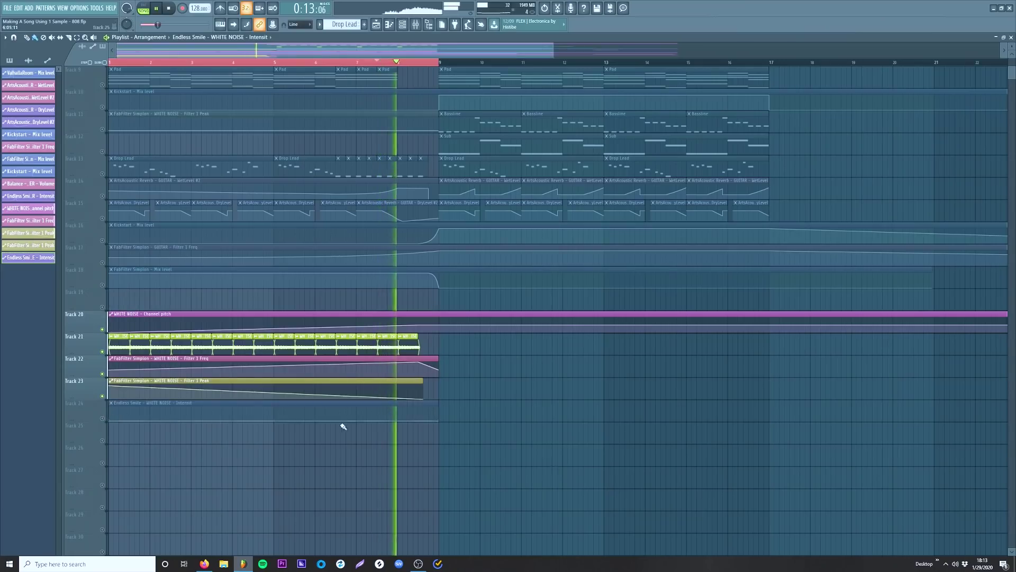
{"action": "left_click", "coordinate": [365, 411]}
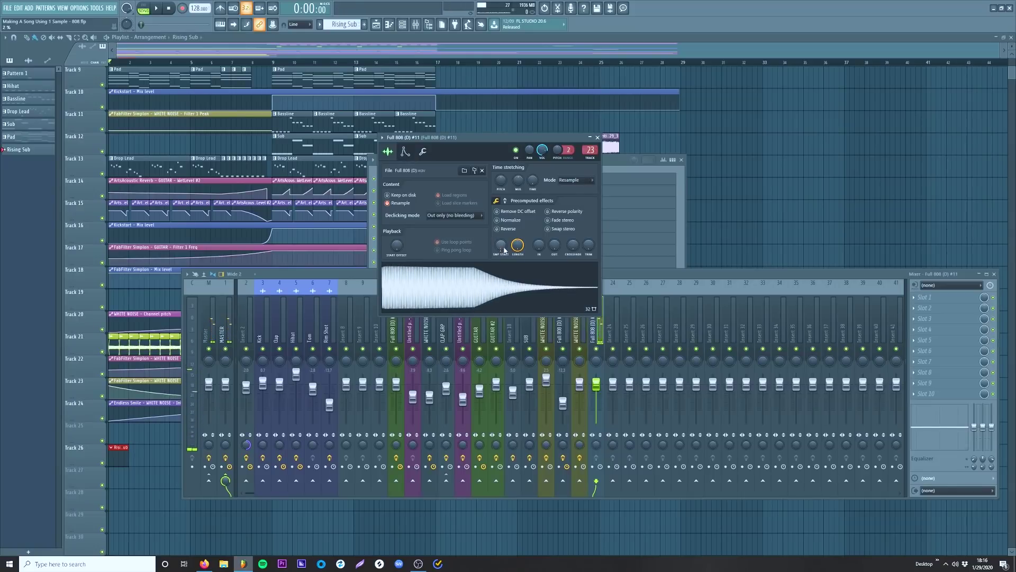
- Shorten the sample length of the Rising Sub's Full 808 (D) #11 sampler to a short section of the waveform
{"action": "left_click_drag", "start_coordinate": [517, 244], "coordinate": [518, 262]}
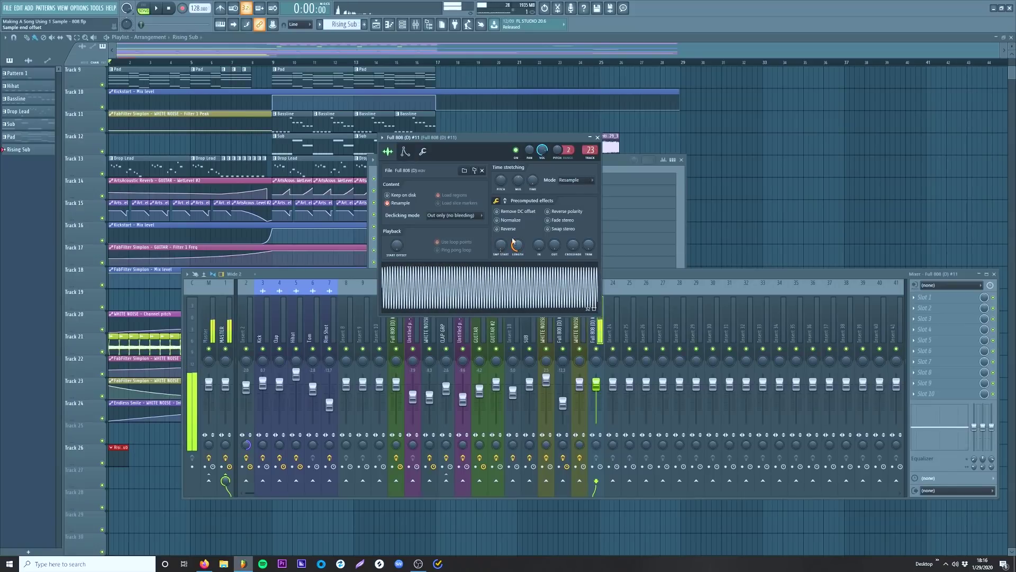
{"action": "left_click", "coordinate": [614, 167]}
{"action": "left_click", "coordinate": [477, 148]}
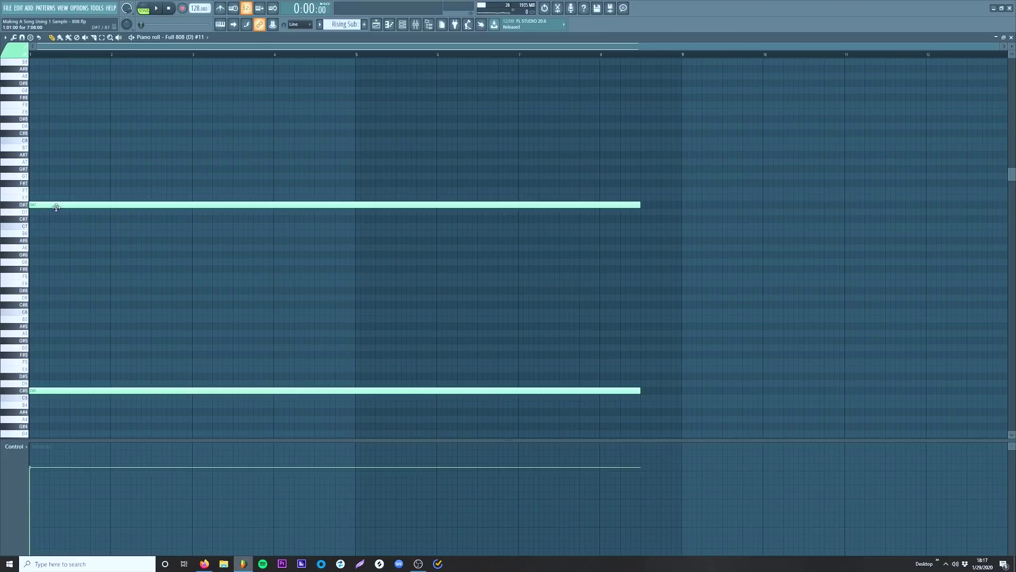
- Replace the long D#7 note in the Rising Sub pattern with a C#7 note from bar 1, with duration 7:08:00
{"action": "right_click", "coordinate": [56, 207]}
{"action": "left_click", "coordinate": [34, 218]}
{"action": "double_click", "coordinate": [49, 218]}
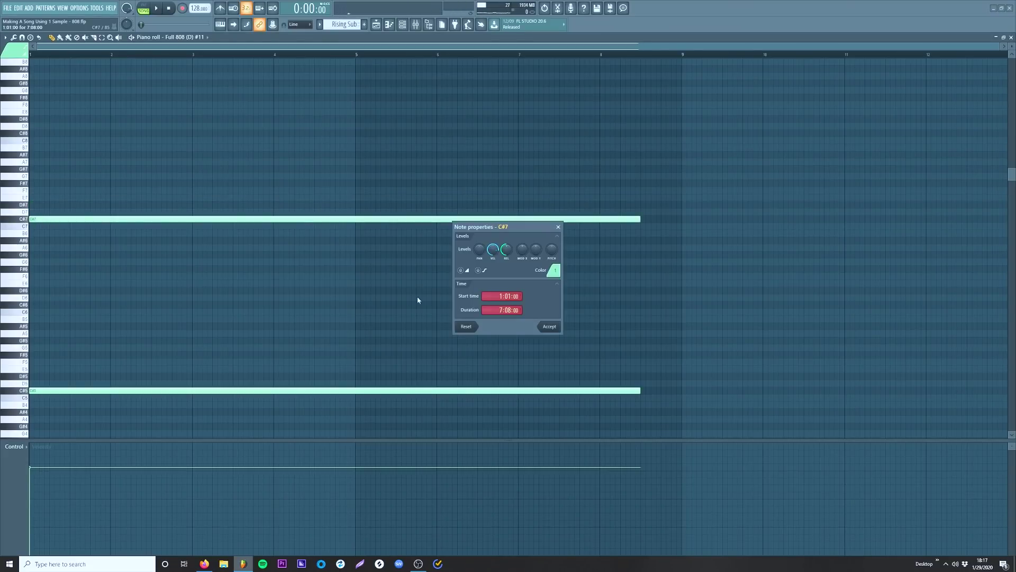
{"action": "left_click", "coordinate": [549, 326]}
- Play the arrangement with the mixer open to check the Rising Sub, and close its sampler window
{"action": "key", "text": "space"}
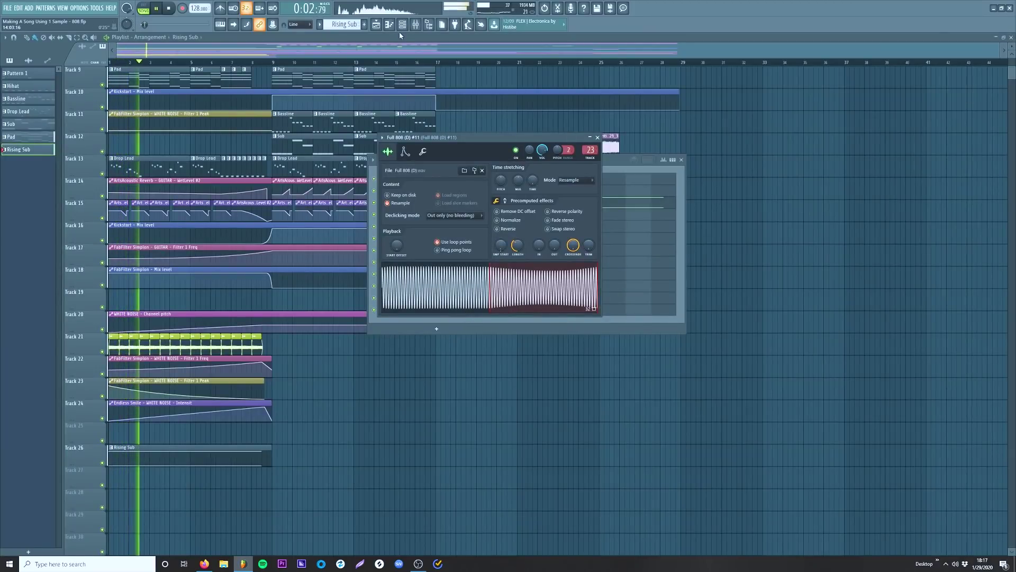
{"action": "left_click", "coordinate": [415, 25]}
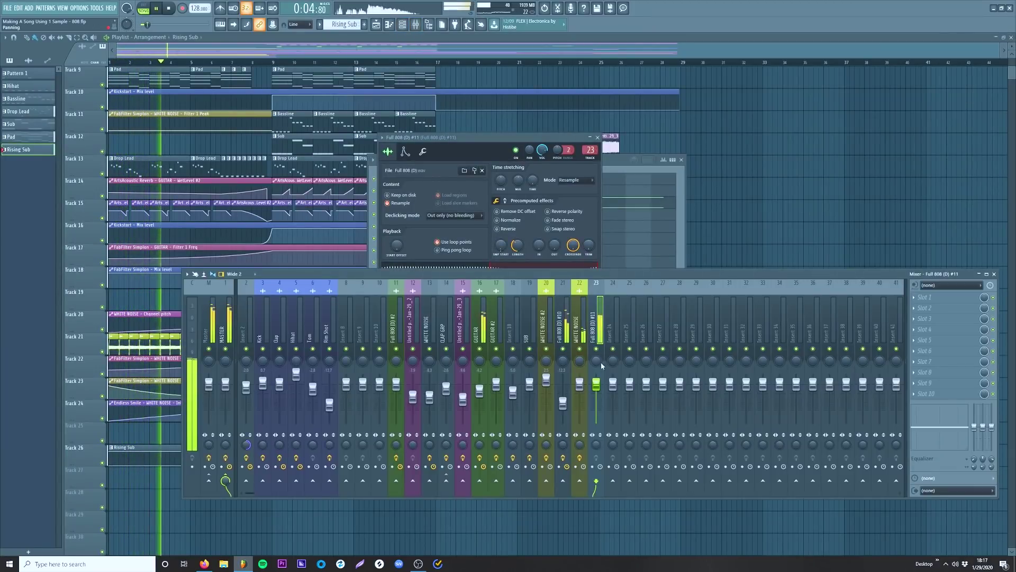
{"action": "left_click", "coordinate": [598, 138]}
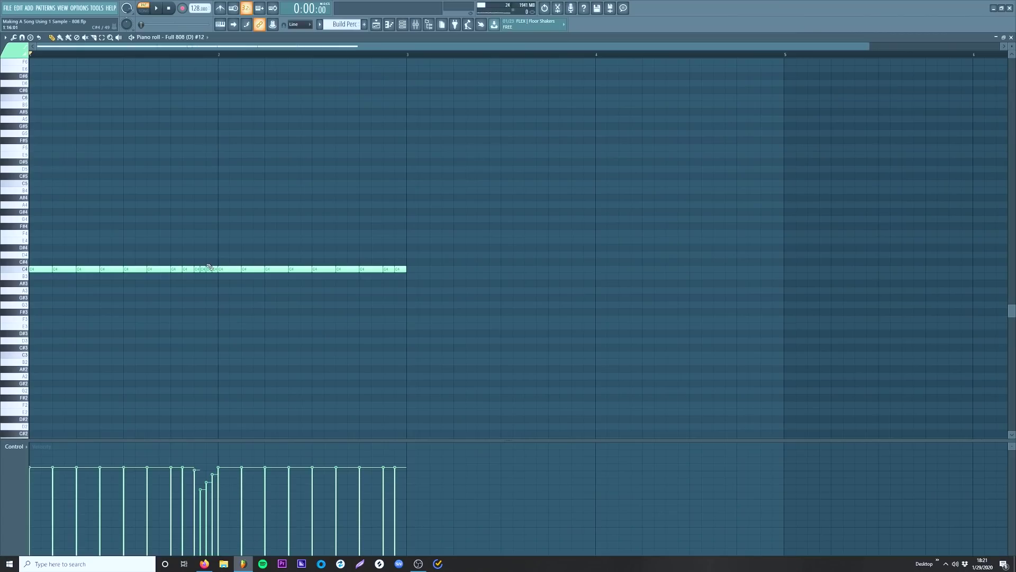
- Transpose all the C4 notes of the Build Perc pattern up by octaves to C9 while playing the pattern
{"action": "key", "text": "ctrl+Up"}
{"action": "key", "text": "ctrl+Up"}
{"action": "key", "text": "space"}
{"action": "key", "text": "ctrl+Up"}
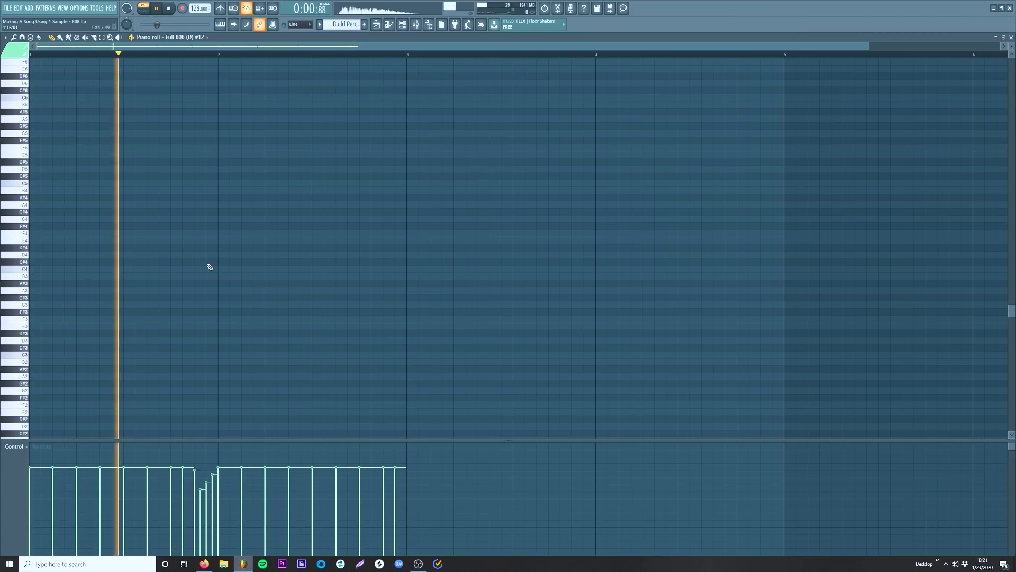
{"action": "key", "text": "ctrl+Down"}
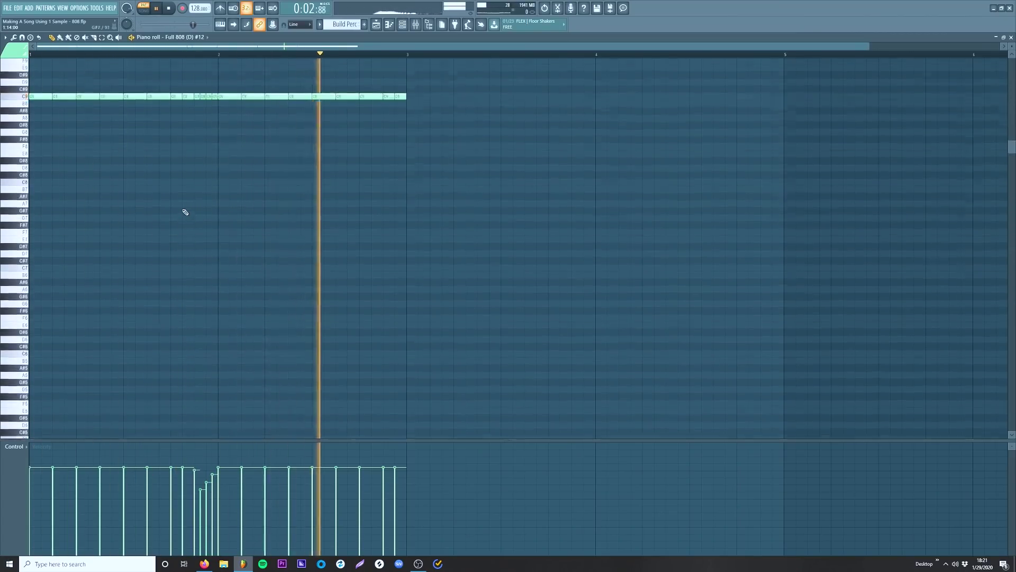